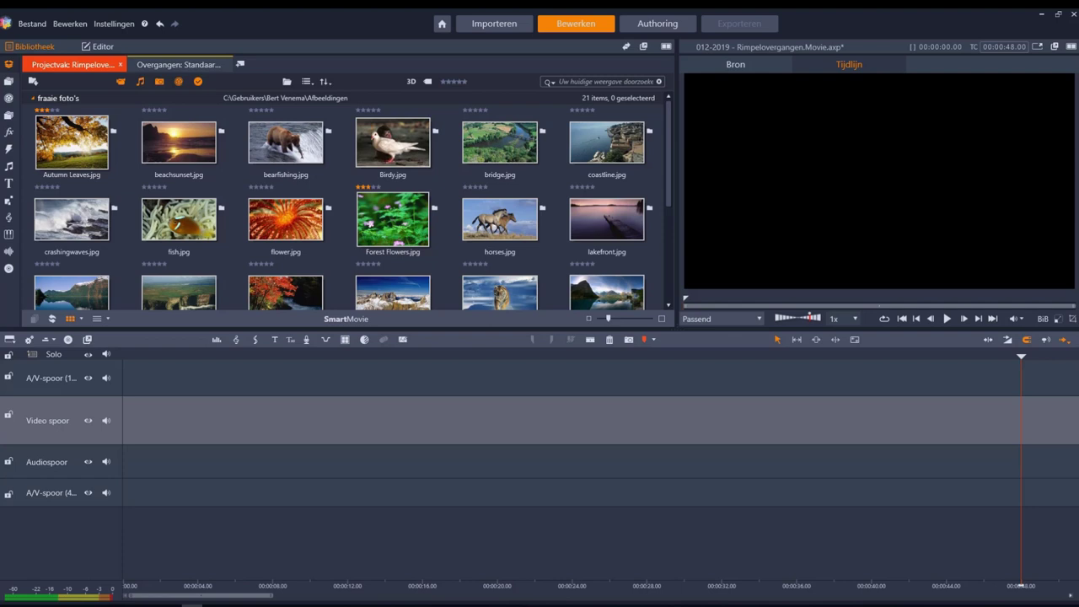
pyautogui.rightClick(262, 403)
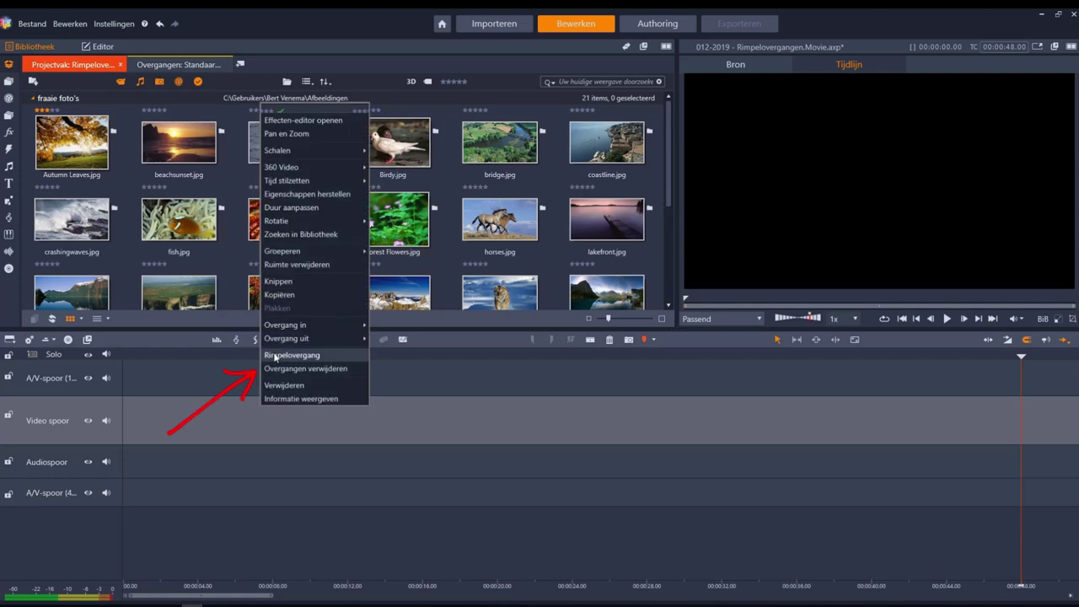
pyautogui.click(275, 355)
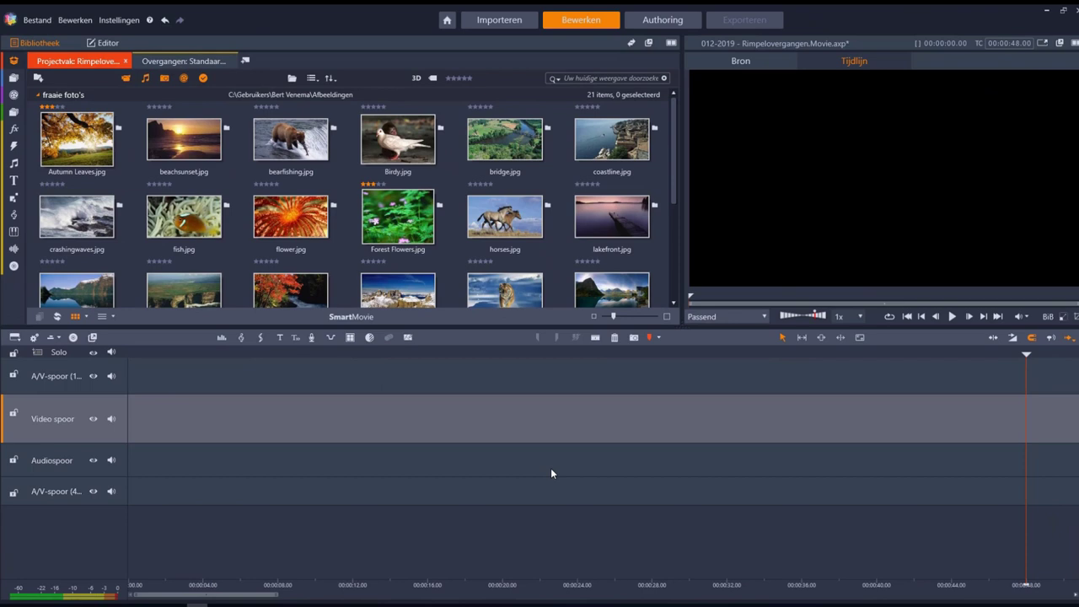
# Step: Place the twelve photos from Autumn Leaves.jpg through lakefront.jpg at the start of the Video spoor track
pyautogui.click(76, 139)
pyautogui.keyDown('shift'); pyautogui.click(628, 230); pyautogui.keyUp('shift')
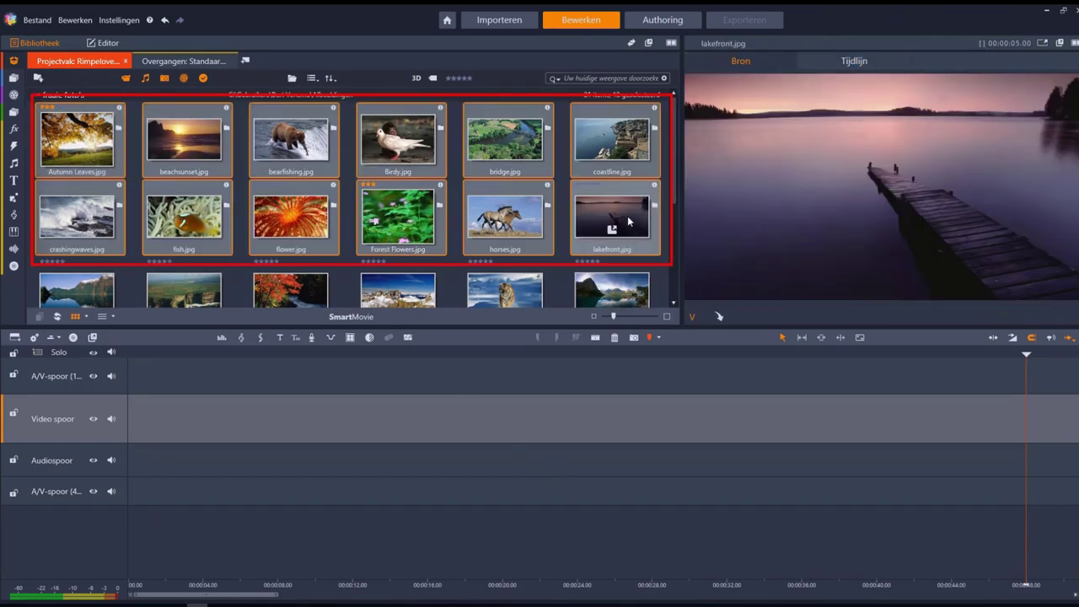
pyautogui.moveTo(122, 130); pyautogui.dragTo(155, 413)
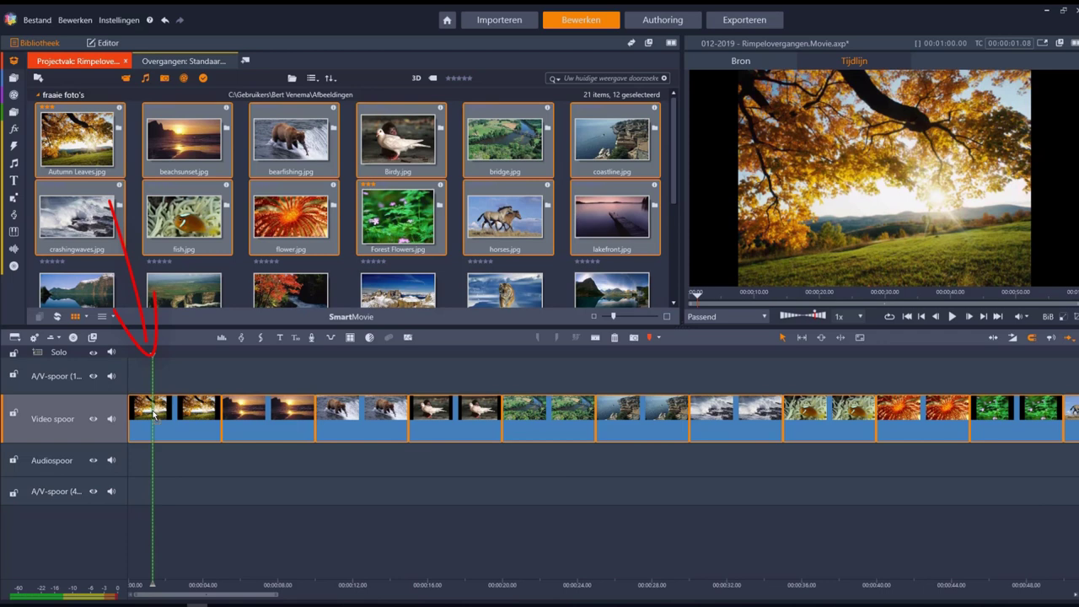
pyautogui.click(199, 481)
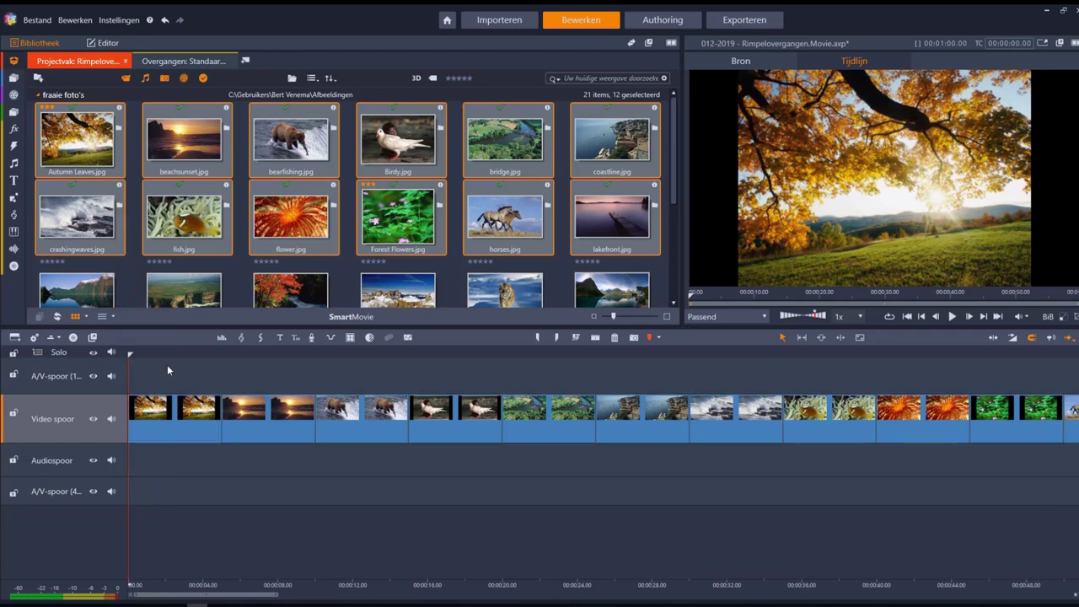
# Step: Scale all photo clips on the Video spoor track with the Vullen option
pyautogui.moveTo(167, 364); pyautogui.dragTo(861, 517)
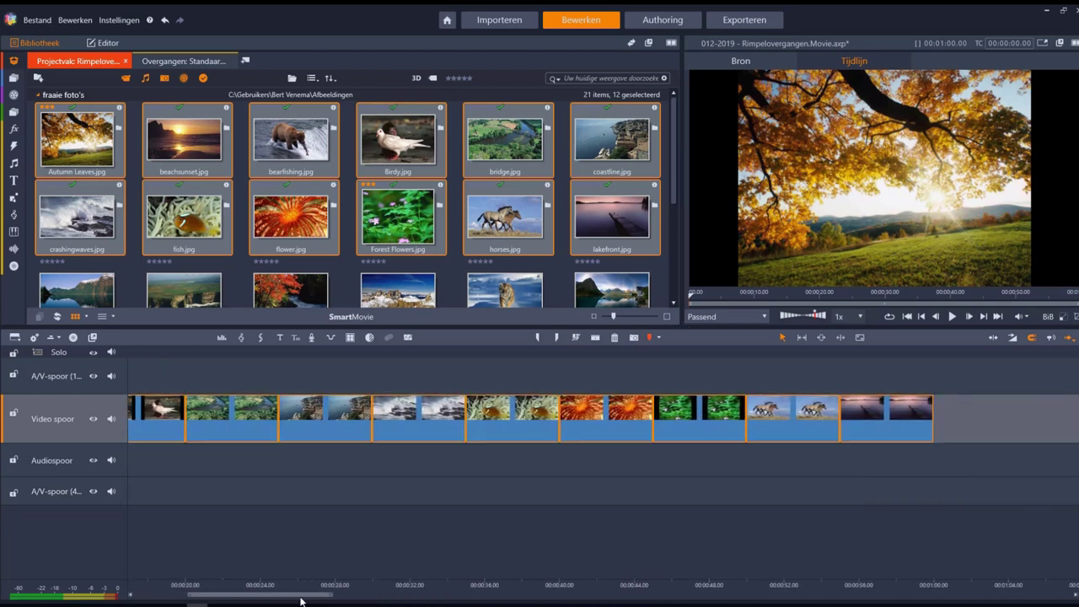
pyautogui.moveTo(226, 596); pyautogui.dragTo(154, 604)
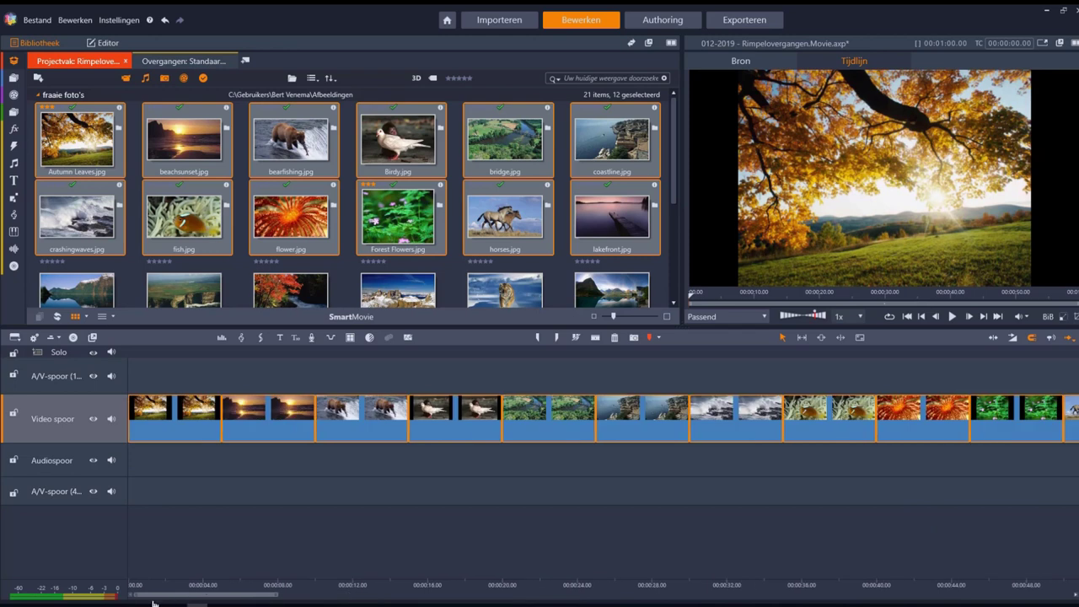
pyautogui.rightClick(170, 410)
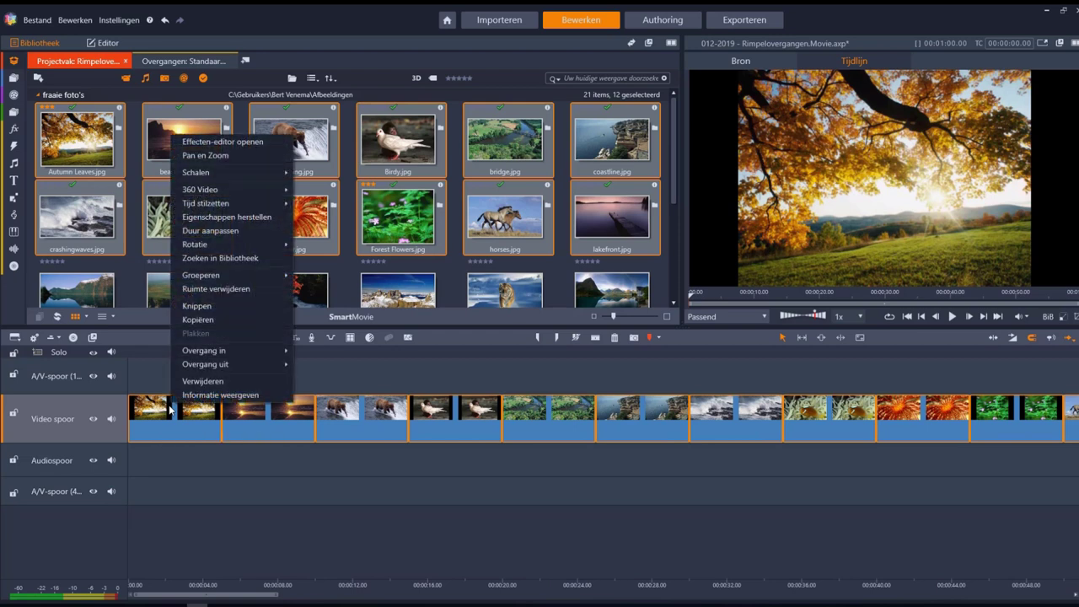
pyautogui.moveTo(223, 174)
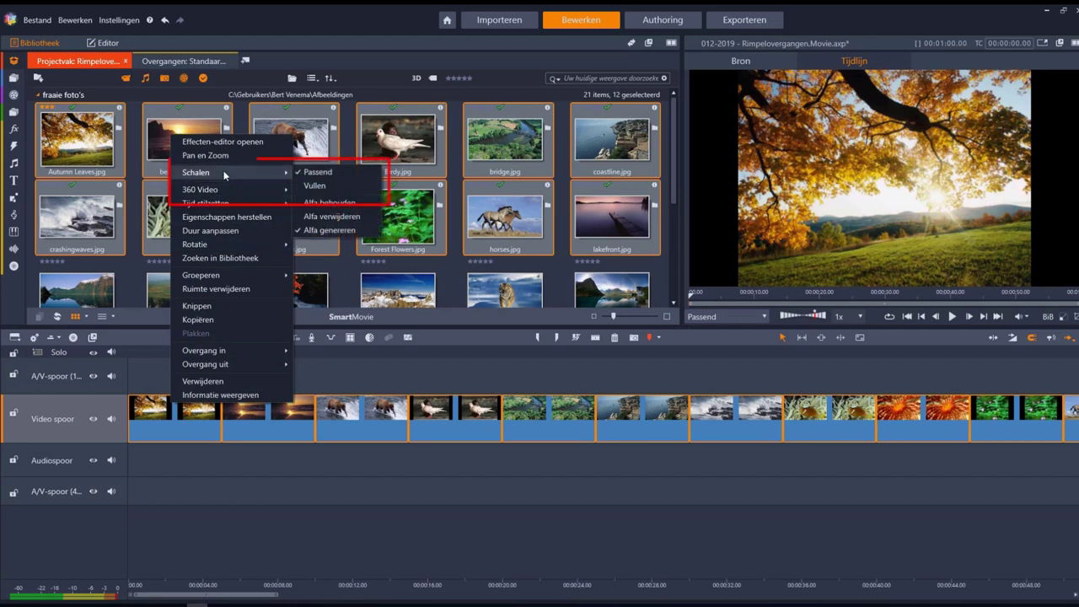
pyautogui.click(314, 186)
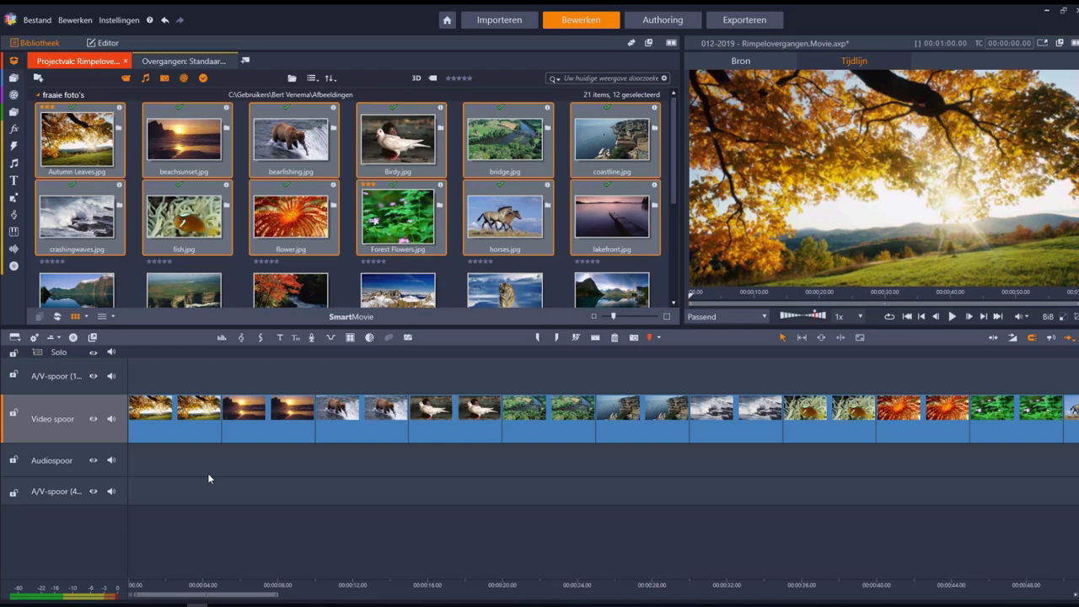
# Step: Set the duration of all photo clips on the Video spoor track to 4 seconds (00:00:04.00)
pyautogui.moveTo(185, 363); pyautogui.dragTo(1077, 477)
pyautogui.moveTo(289, 597); pyautogui.dragTo(158, 600)
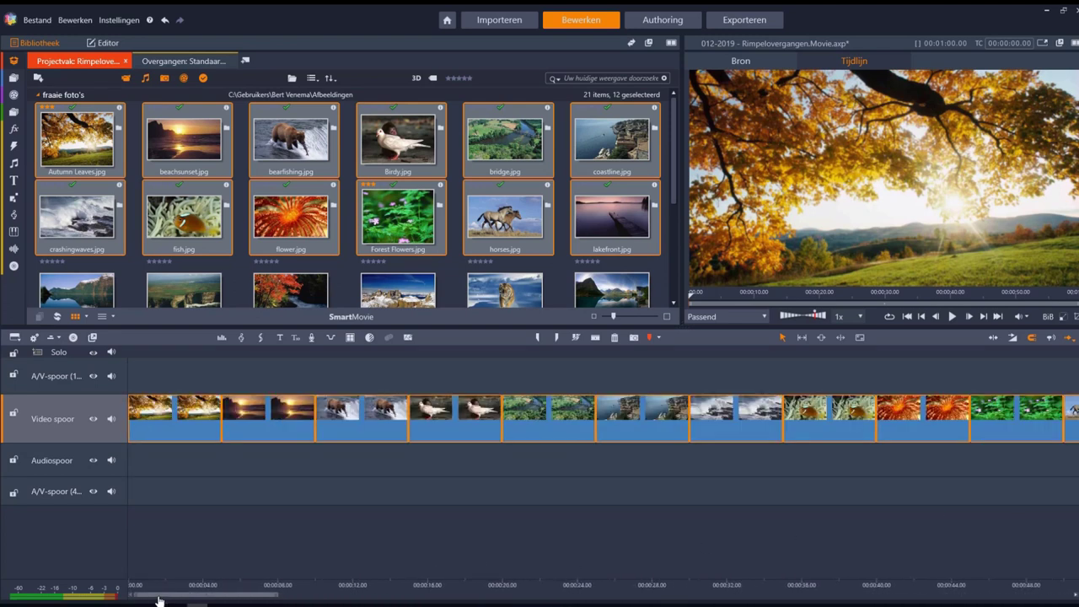
pyautogui.rightClick(178, 419)
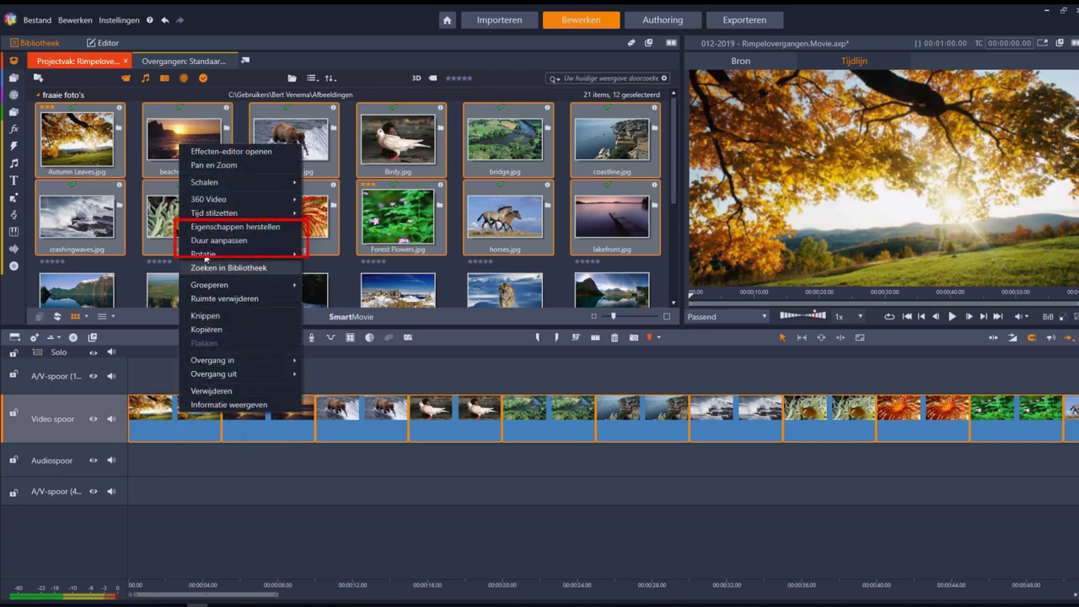
pyautogui.click(219, 240)
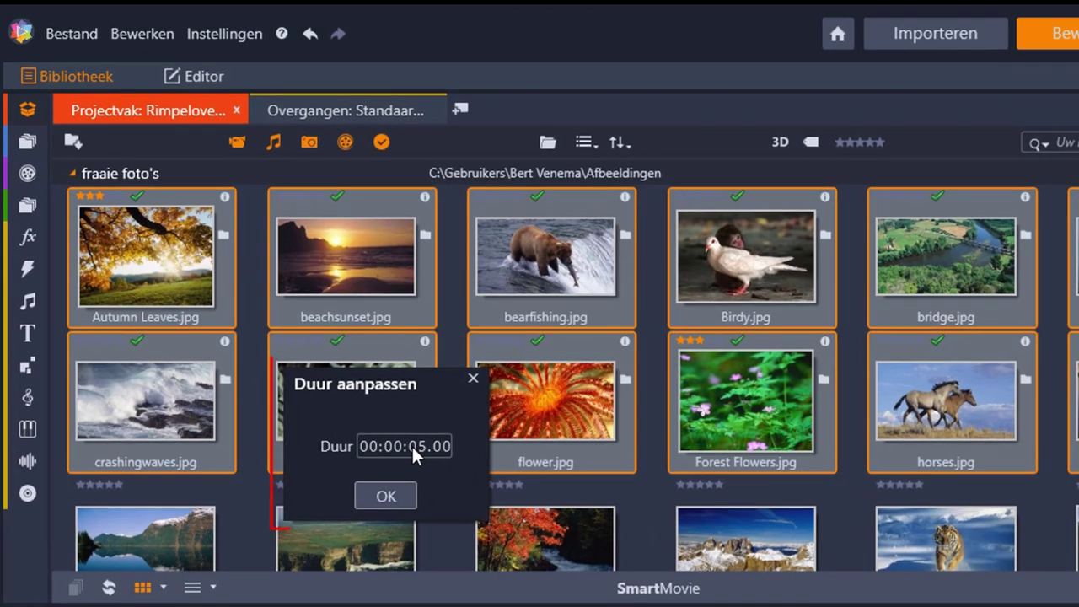
pyautogui.click(248, 270)
pyautogui.write('04')
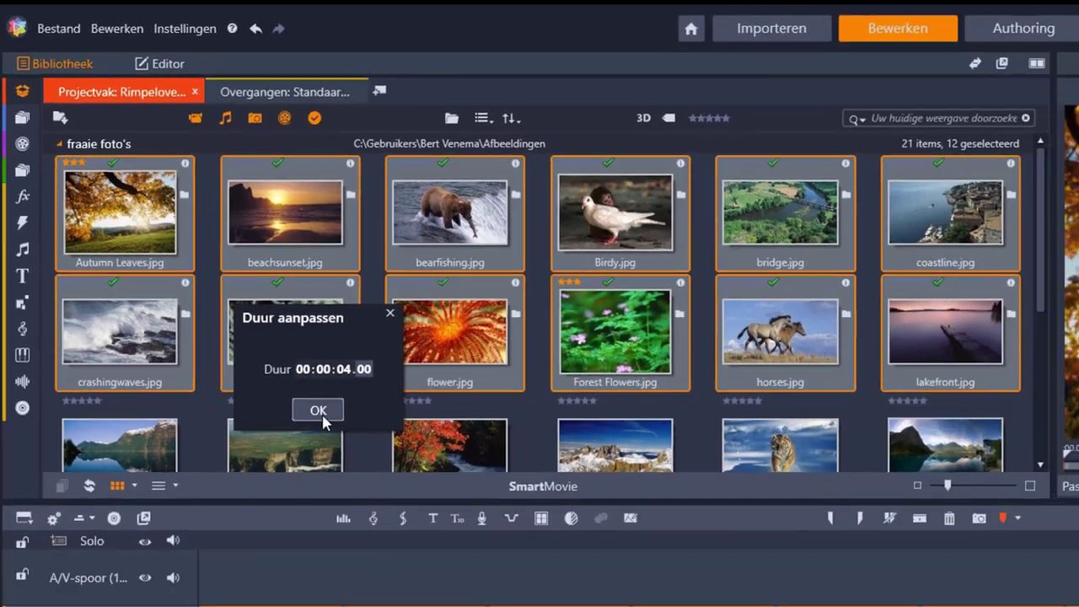
pyautogui.click(319, 411)
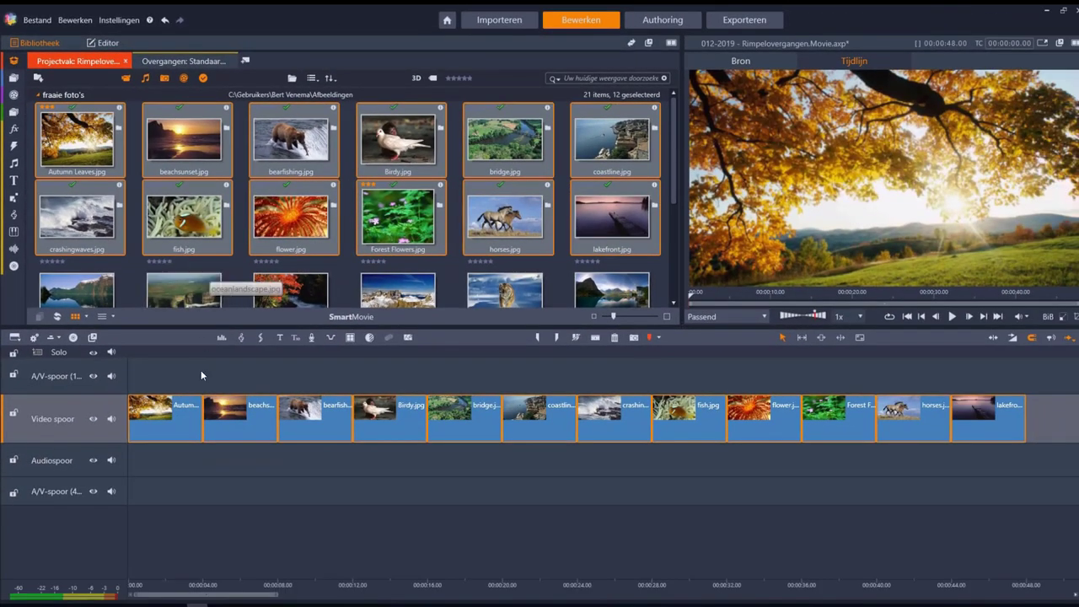
pyautogui.click(186, 468)
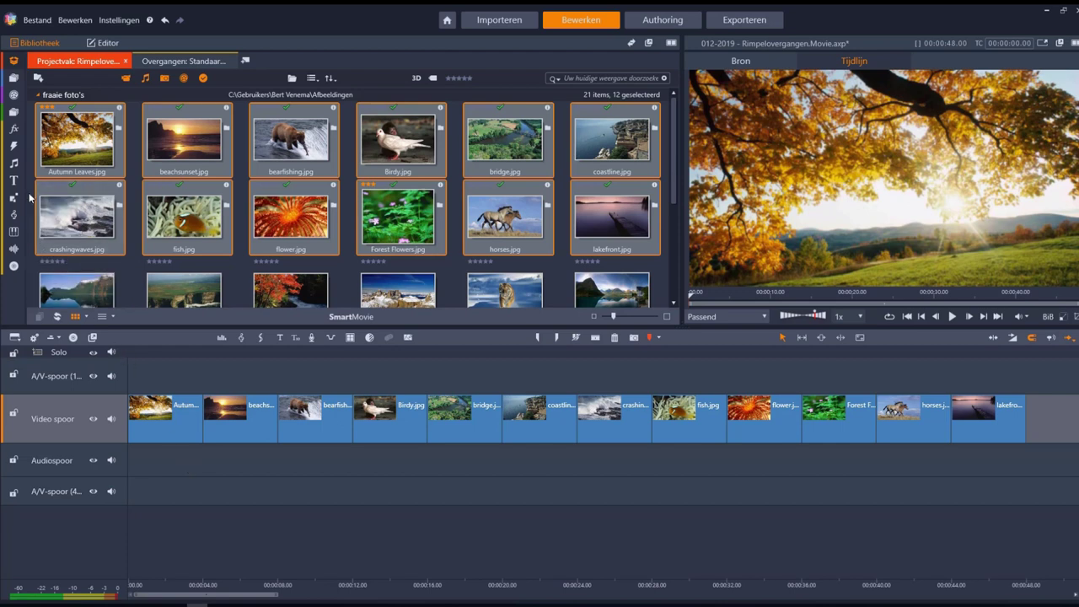
# Step: Add the Diagonaal rechtsonder vegen transition from Standaard Overgangen between the Autumn Leaves and beachsunset clips
pyautogui.click(14, 146)
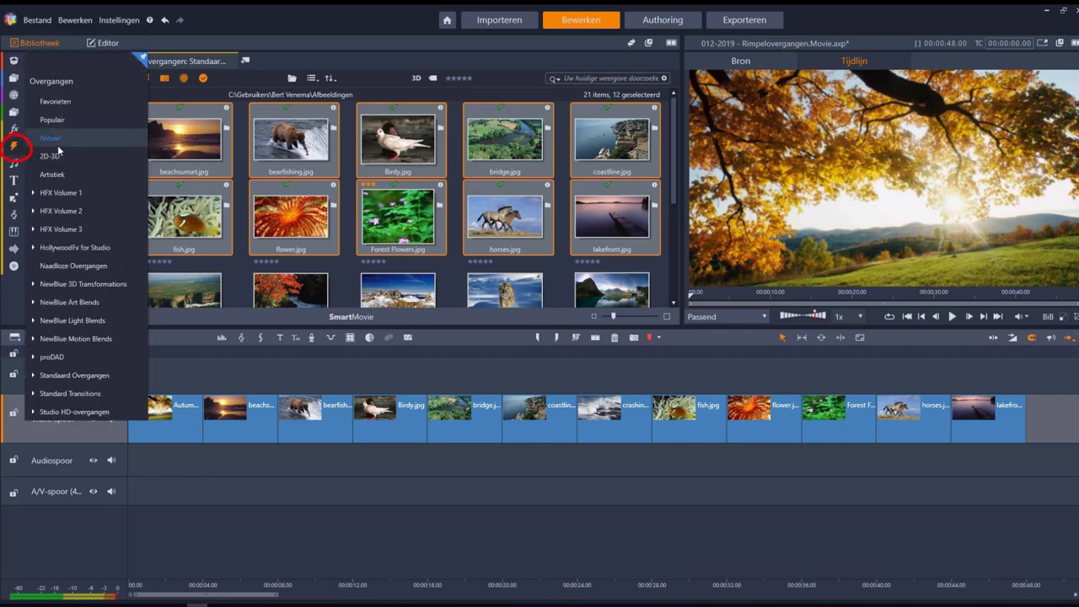
pyautogui.click(82, 376)
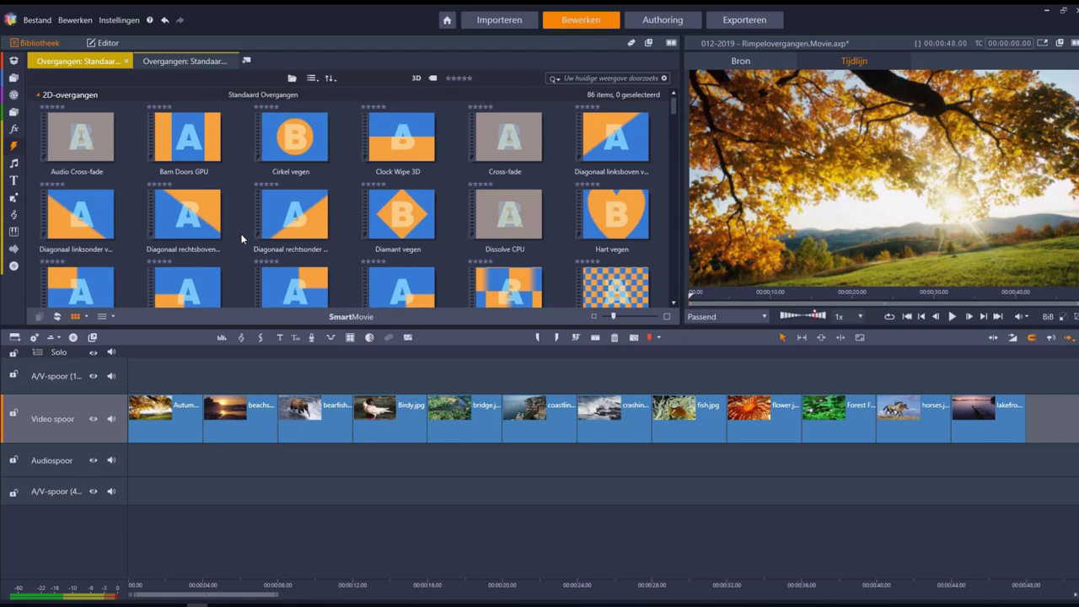
pyautogui.moveTo(297, 206)
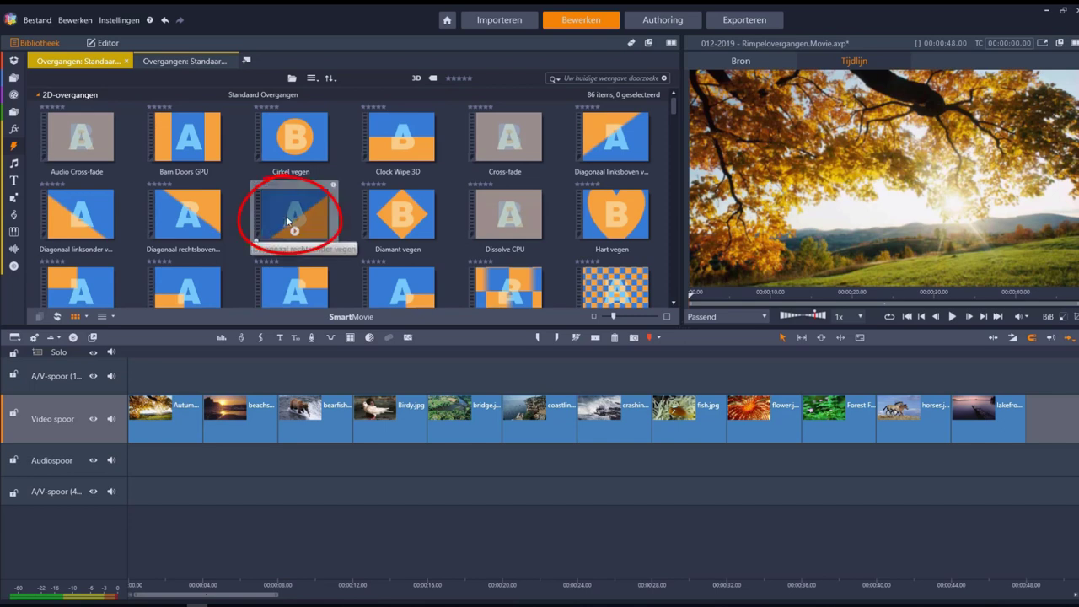
pyautogui.moveTo(300, 206); pyautogui.dragTo(200, 431)
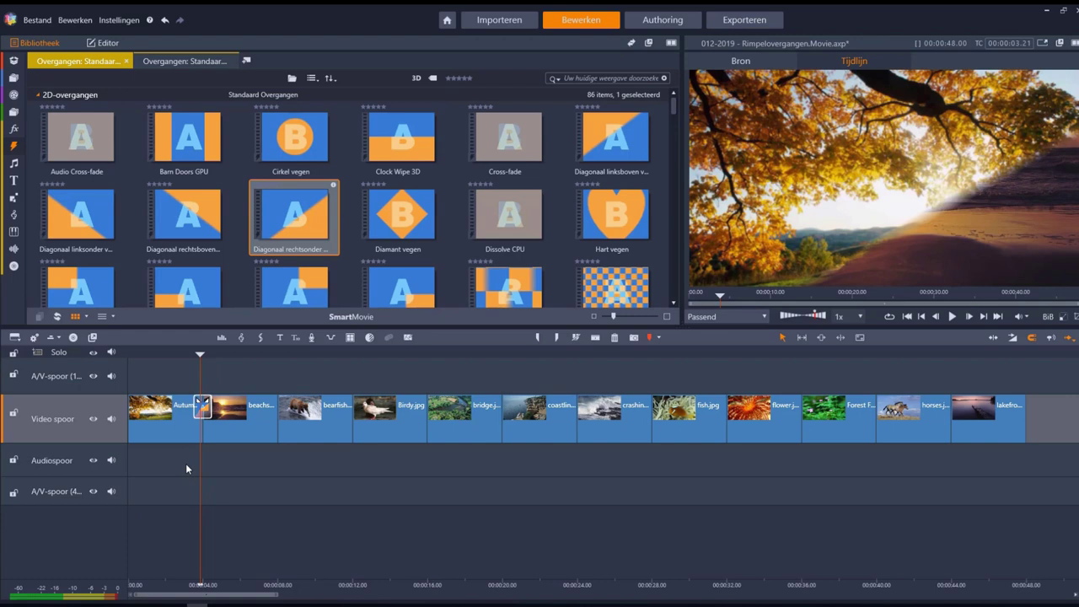
# Step: Set the duration of the transition between the first two clips to 2 seconds (00:00:02.00)
pyautogui.rightClick(207, 416)
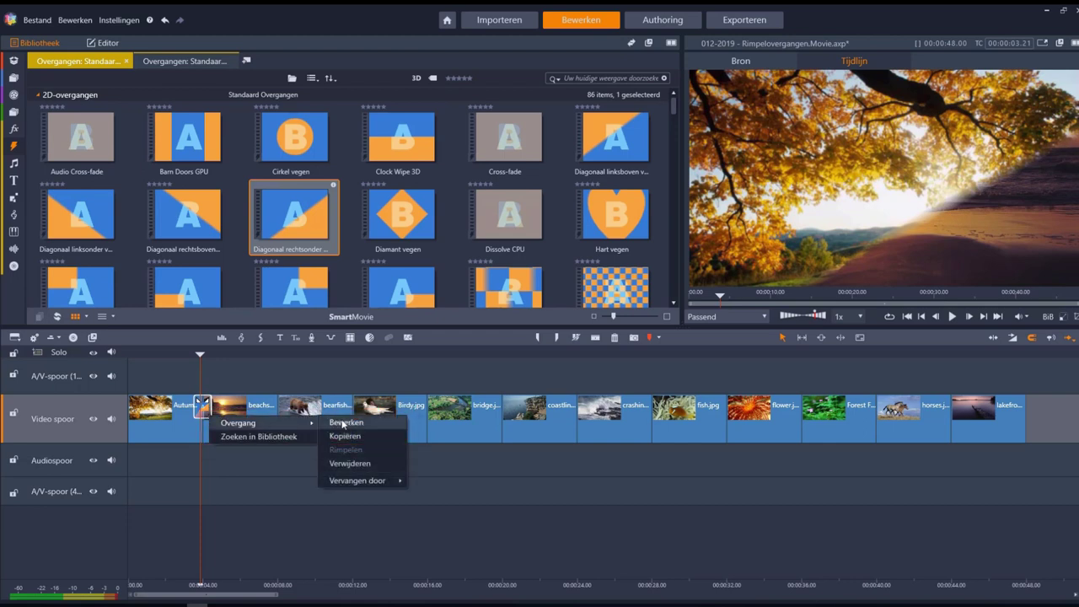
pyautogui.click(341, 422)
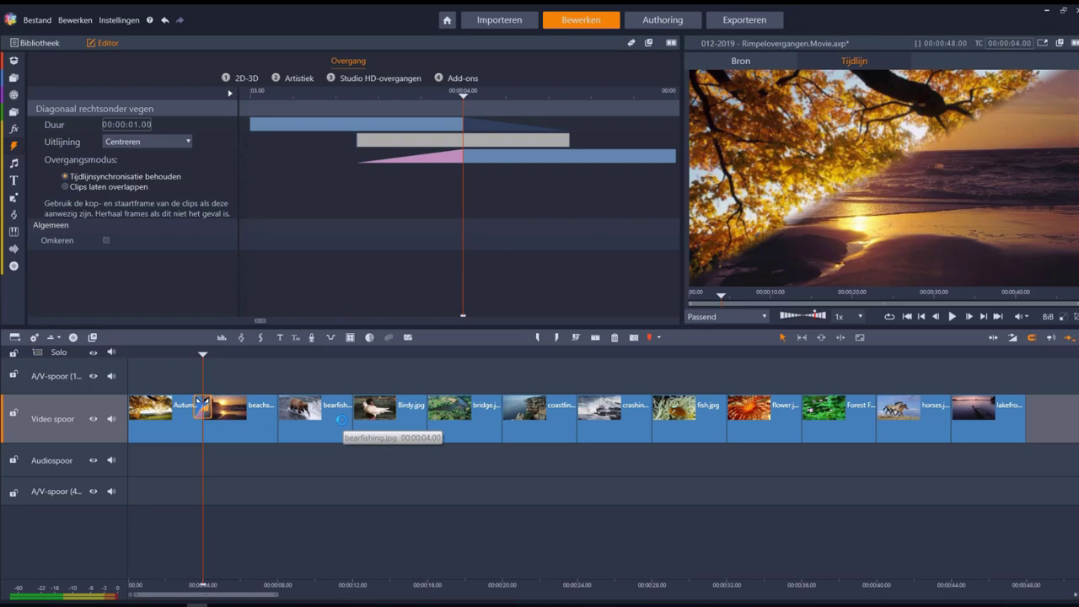
pyautogui.click(132, 124)
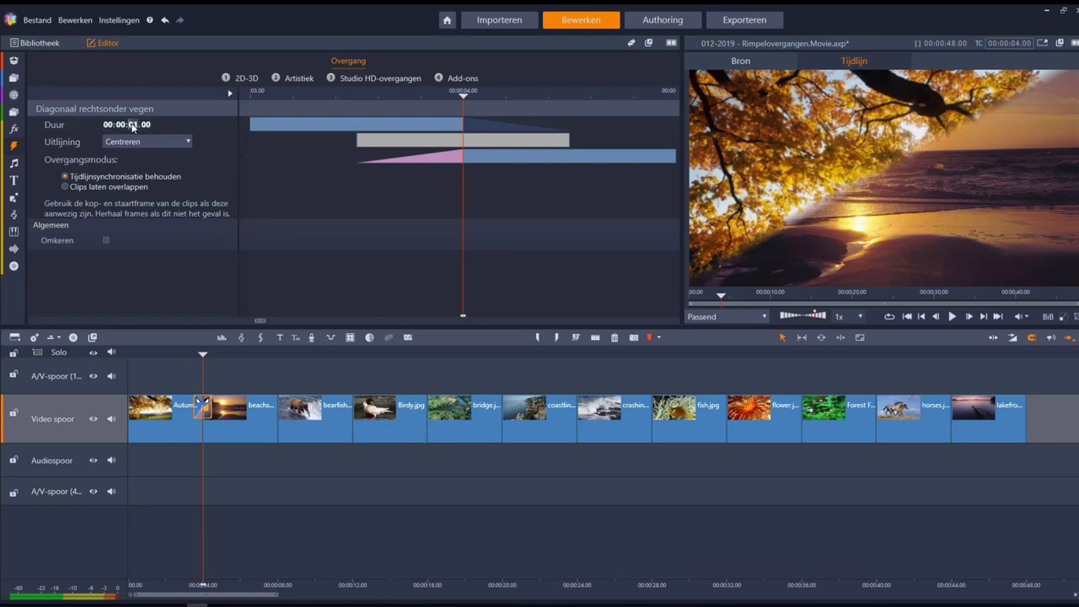
pyautogui.write('2')
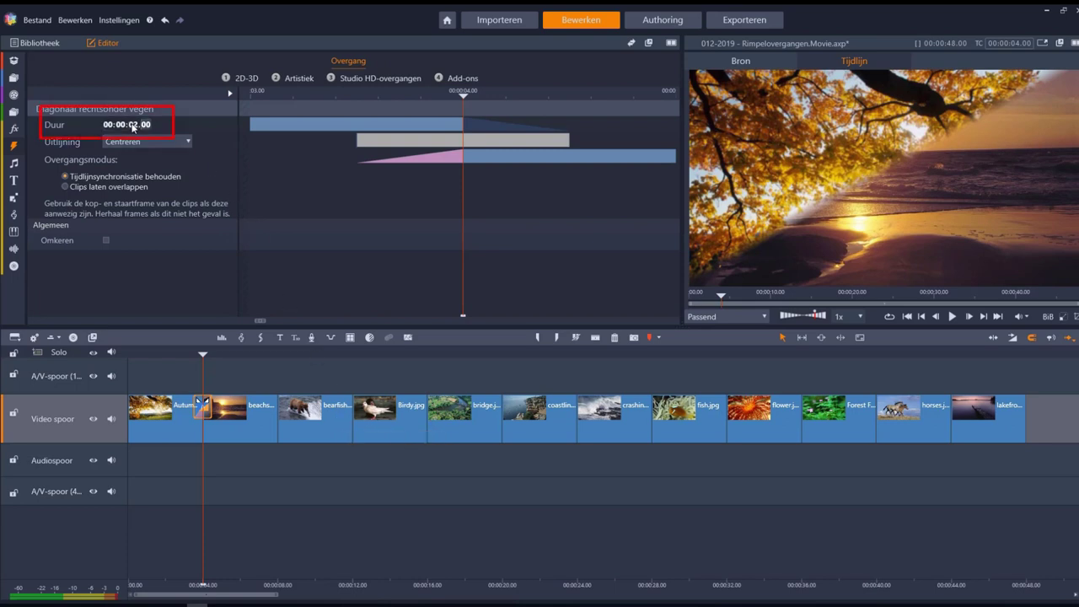
pyautogui.press('Return')
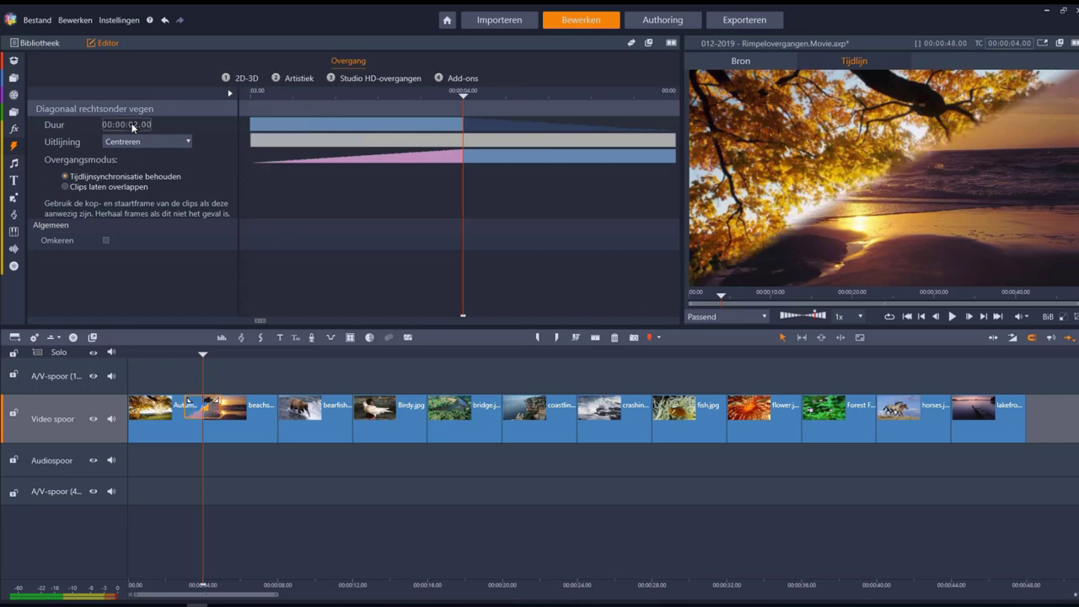
pyautogui.click(383, 573)
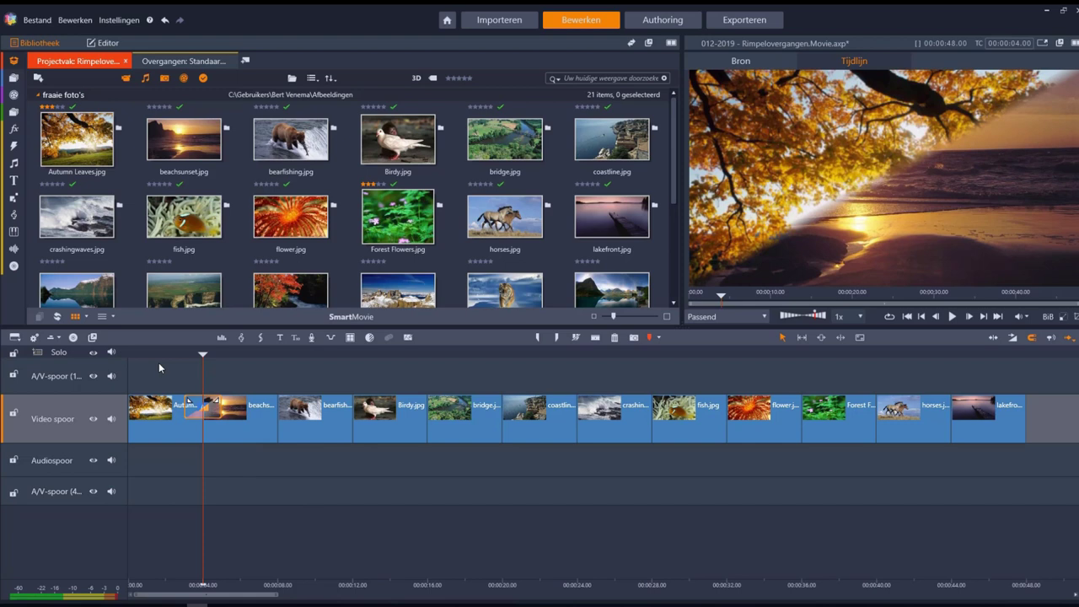
# Step: Select all clips on the Video spoor track and apply Rimpelovergang to ripple the first transition across them
pyautogui.moveTo(159, 362); pyautogui.dragTo(985, 482)
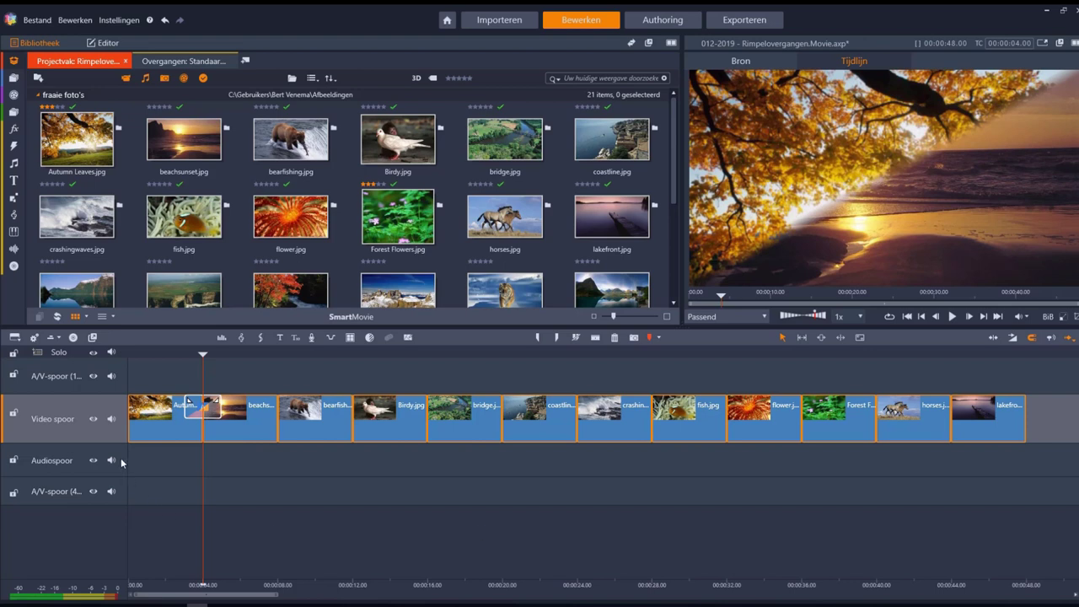
pyautogui.rightClick(150, 412)
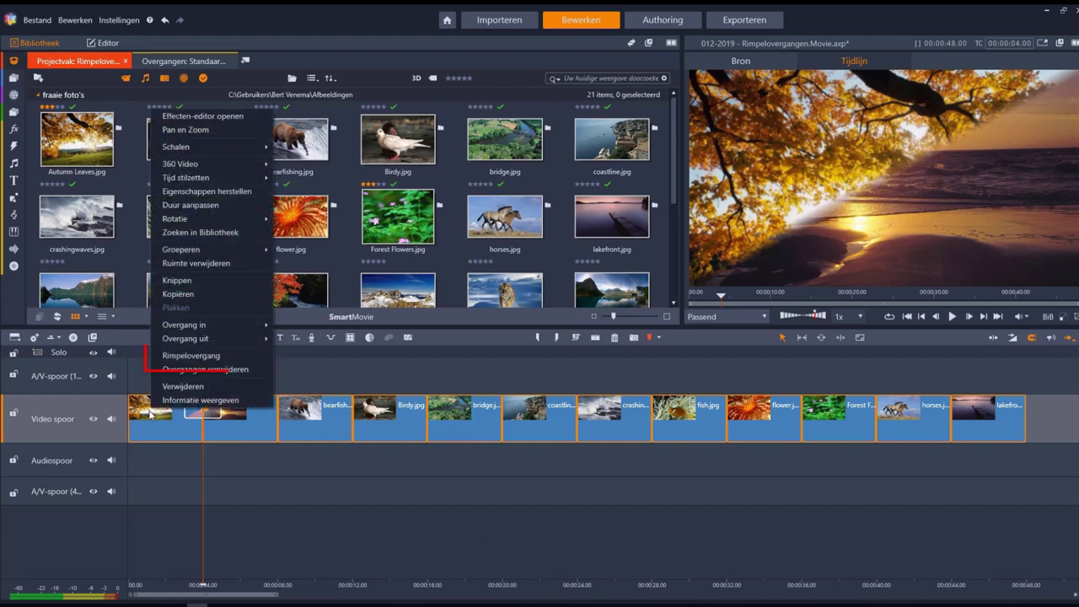
pyautogui.click(173, 356)
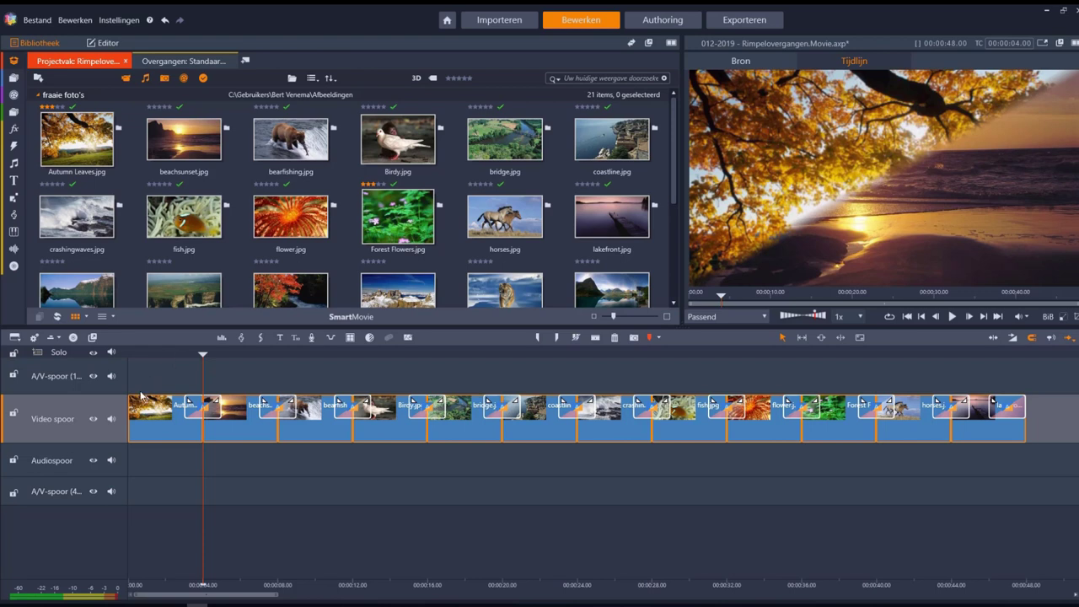
pyautogui.click(173, 465)
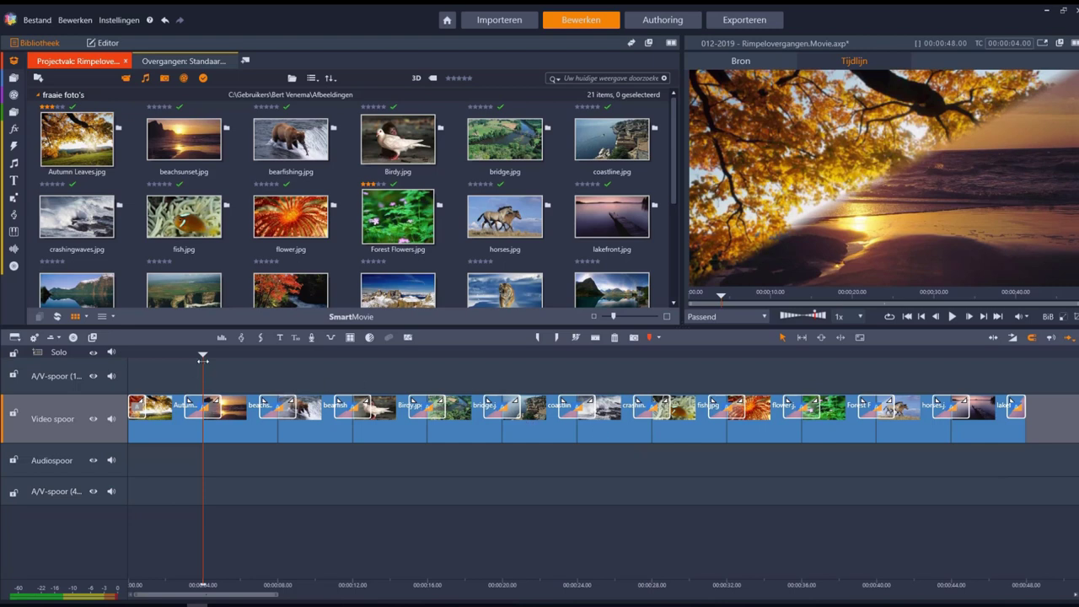
# Step: Play the timeline from the beginning to review the transitions between the photos
pyautogui.moveTo(202, 359); pyautogui.dragTo(109, 371)
pyautogui.click(955, 316)
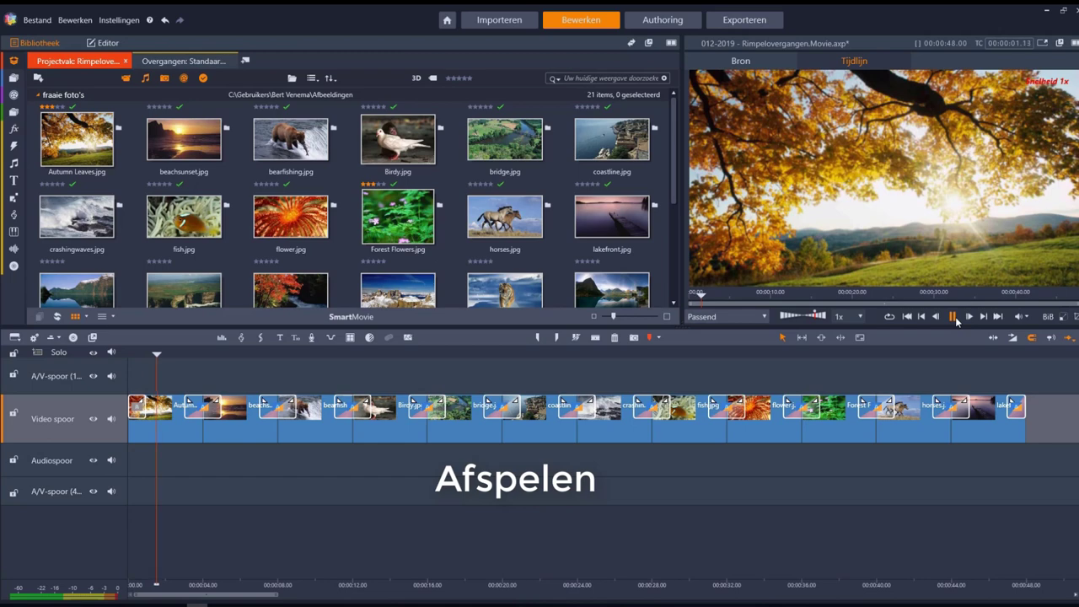